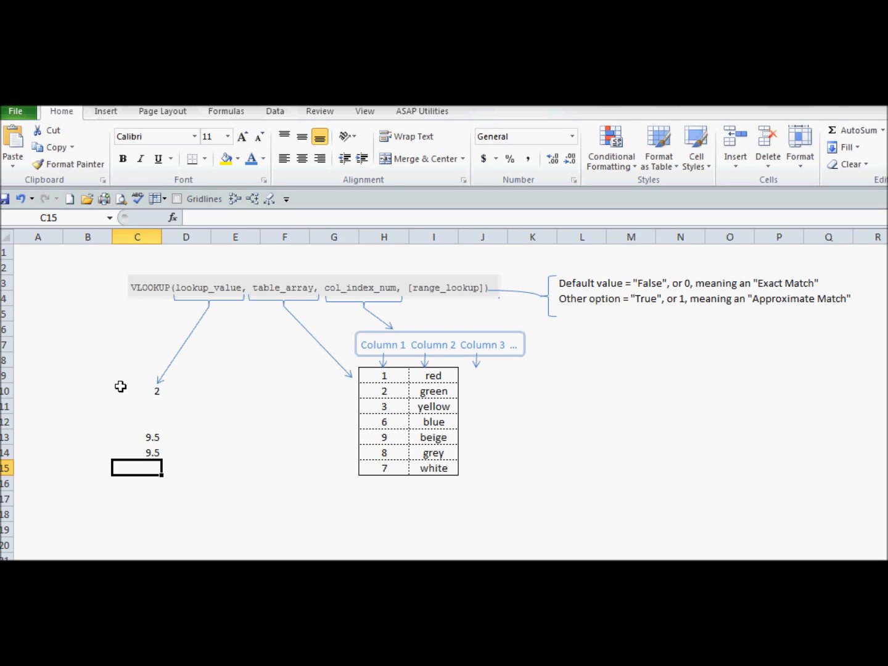
- Enter an exact-match VLOOKUP in D10 that looks up C10 in H9:I15 and returns column 2, with range_lookup 0
{"action": "left_click", "coordinate": [190, 386]}
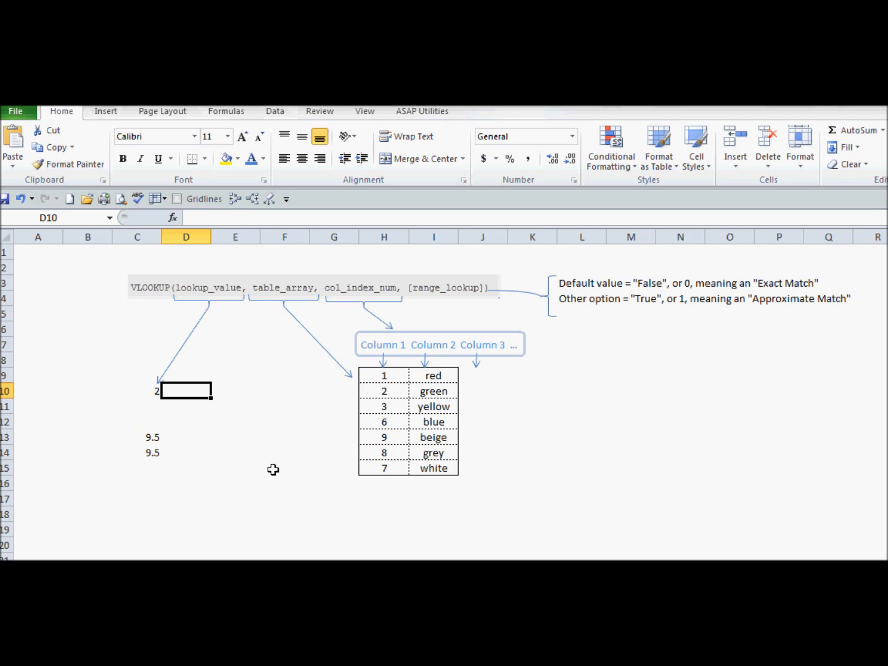
{"action": "type", "text": "="}
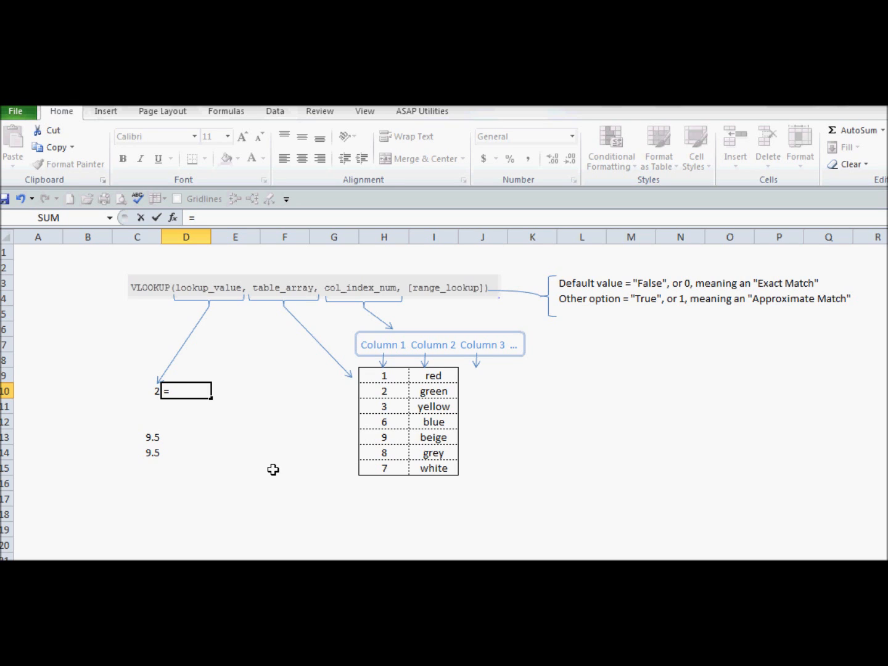
{"action": "type", "text": "vl"}
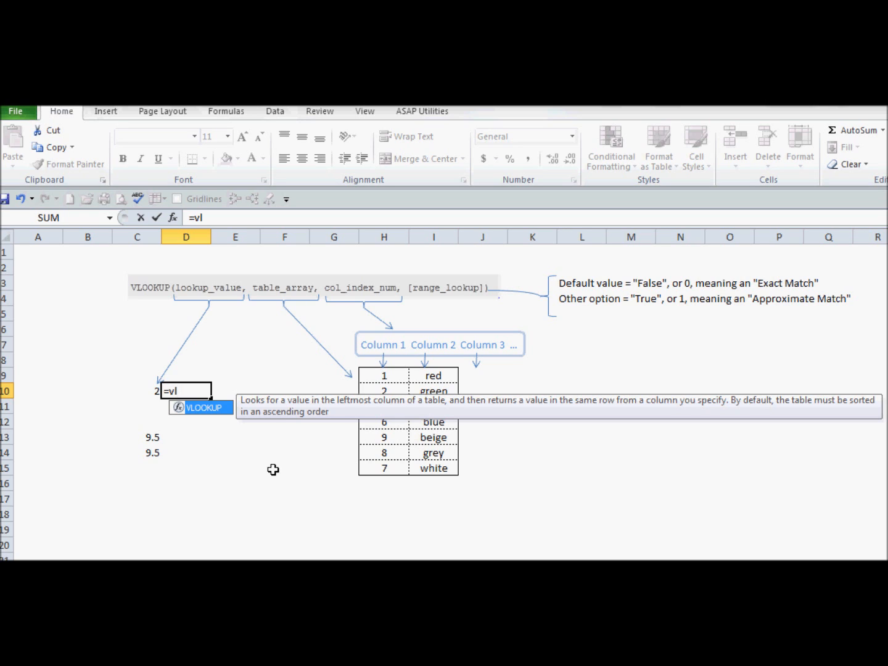
{"action": "key", "text": "Tab"}
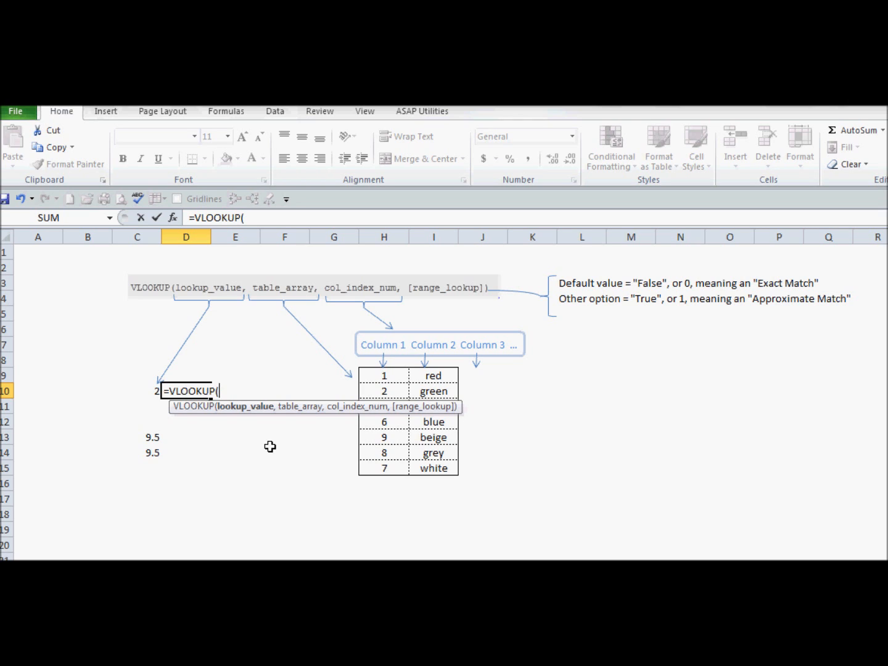
{"action": "left_click", "coordinate": [152, 396]}
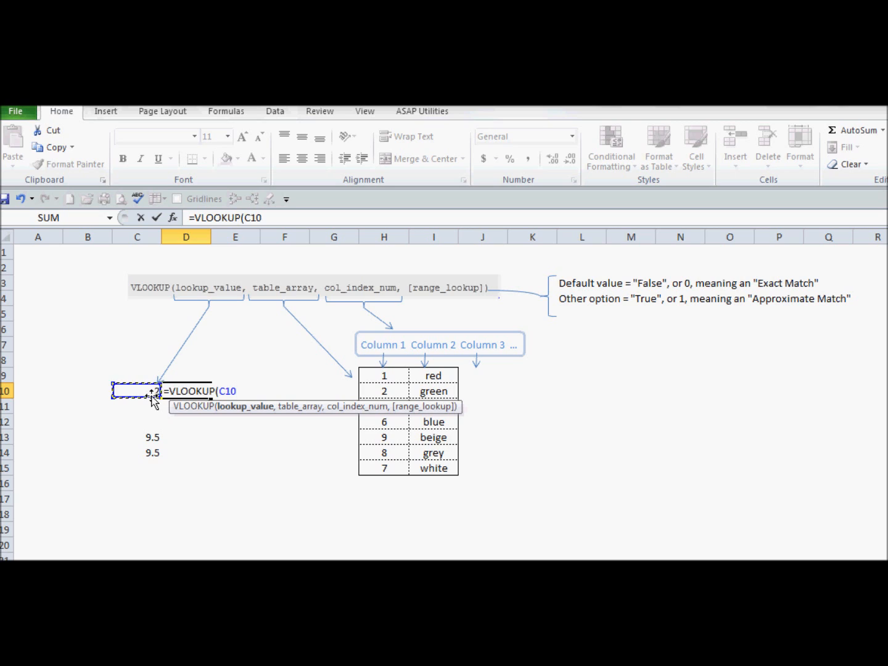
{"action": "type", "text": ","}
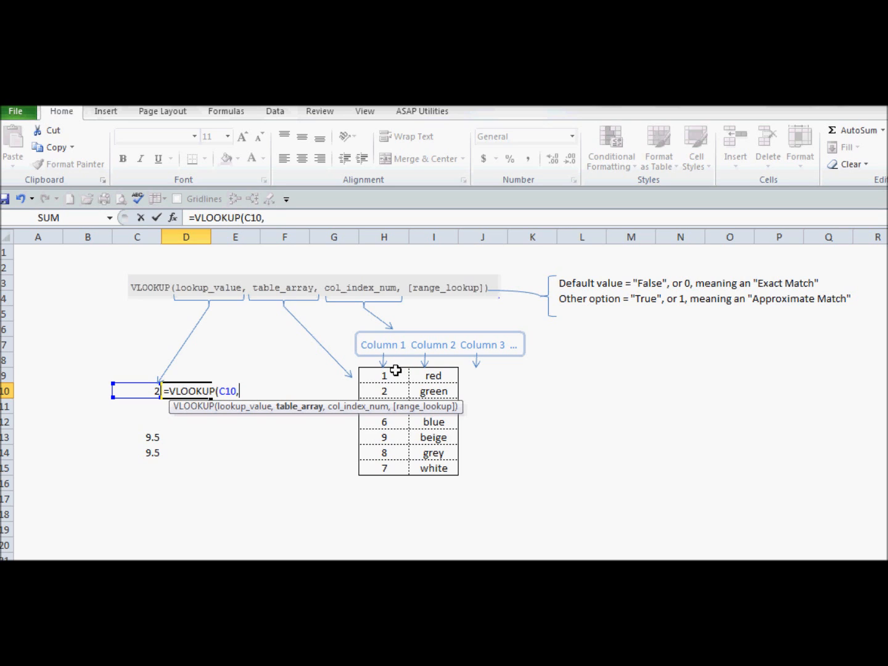
{"action": "left_click_drag", "start_coordinate": [392, 373], "coordinate": [436, 463]}
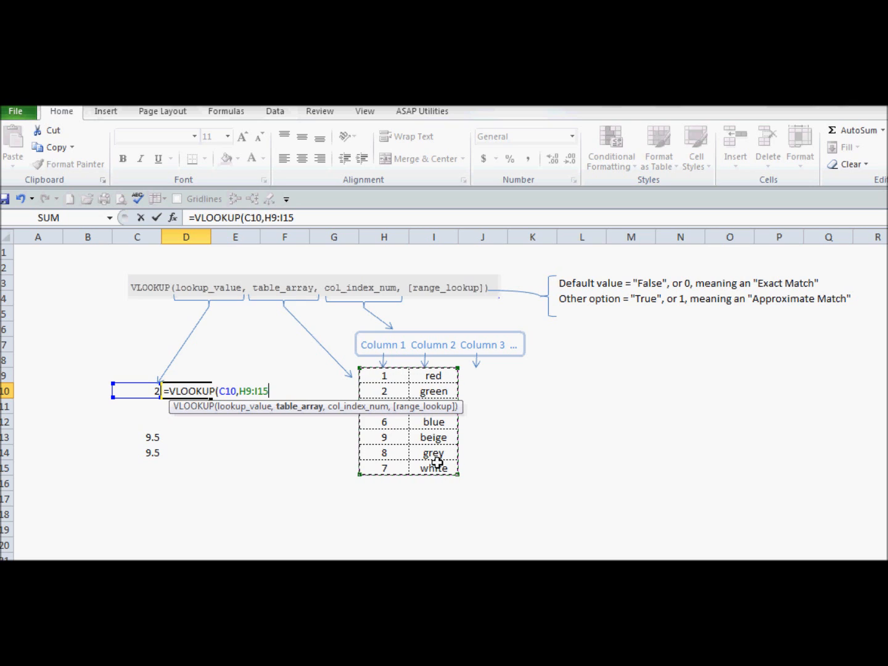
{"action": "type", "text": ","}
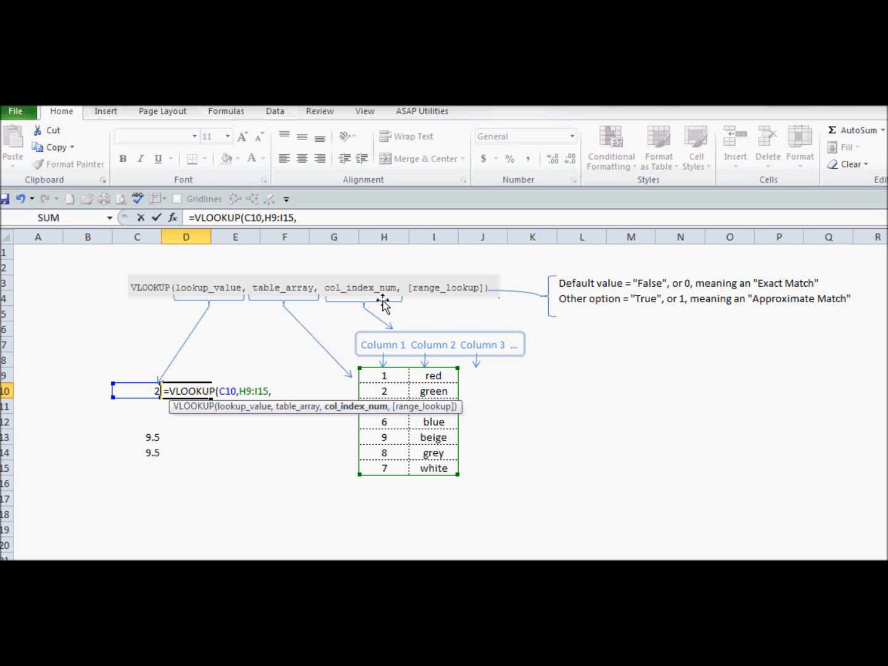
{"action": "type", "text": "2,"}
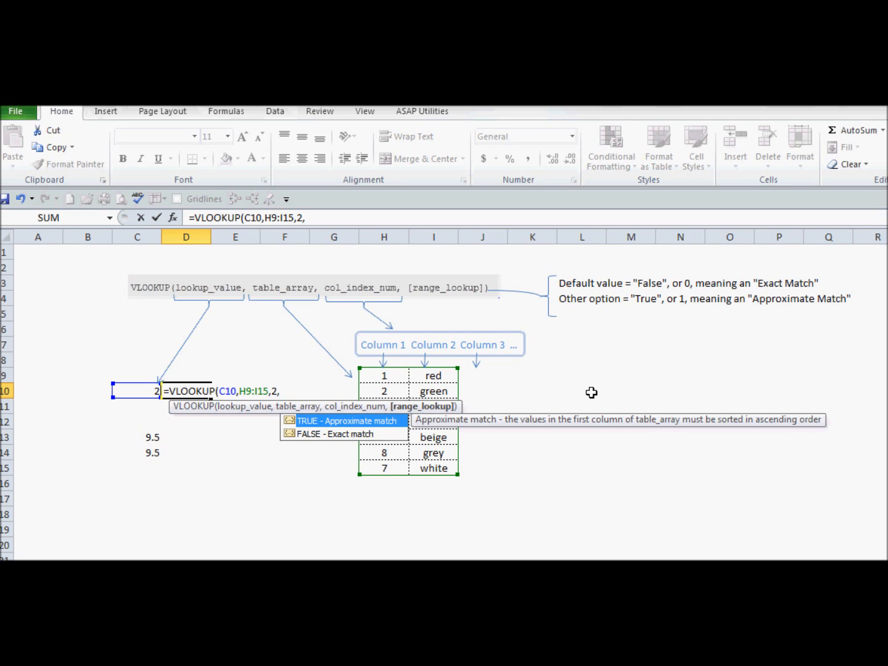
{"action": "type", "text": "0"}
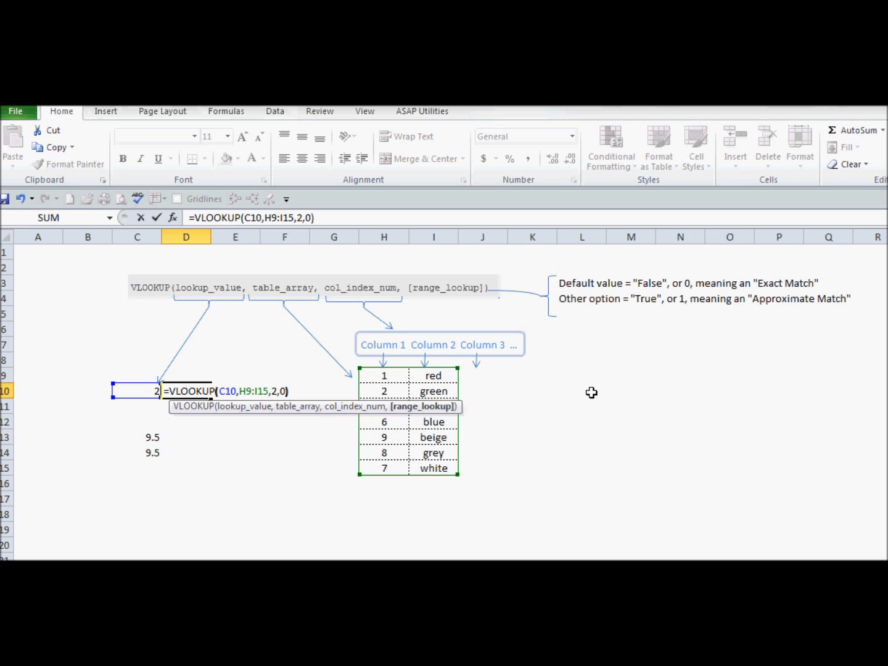
{"action": "type", "text": ")"}
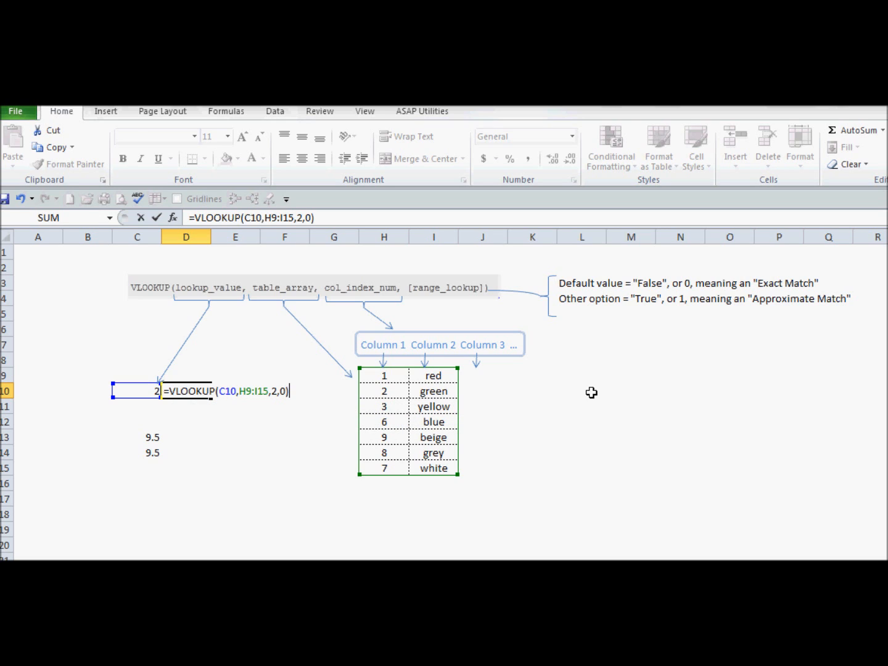
{"action": "key", "text": "Return"}
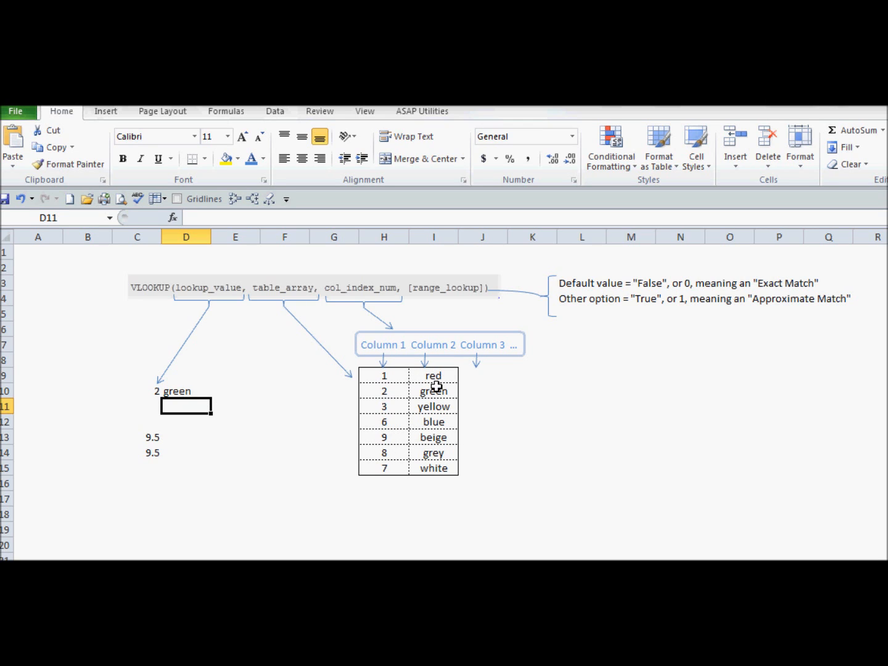
- Enter an exact-match VLOOKUP in D13 that looks up C13 in H9:I15 and returns column 2, with range_lookup 0
{"action": "left_click", "coordinate": [184, 441]}
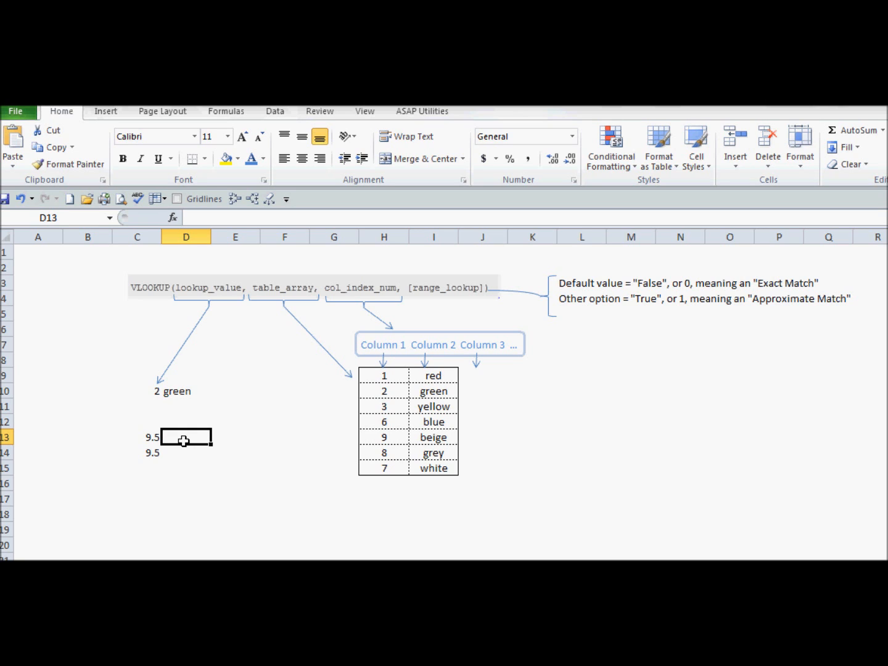
{"action": "type", "text": "=vl"}
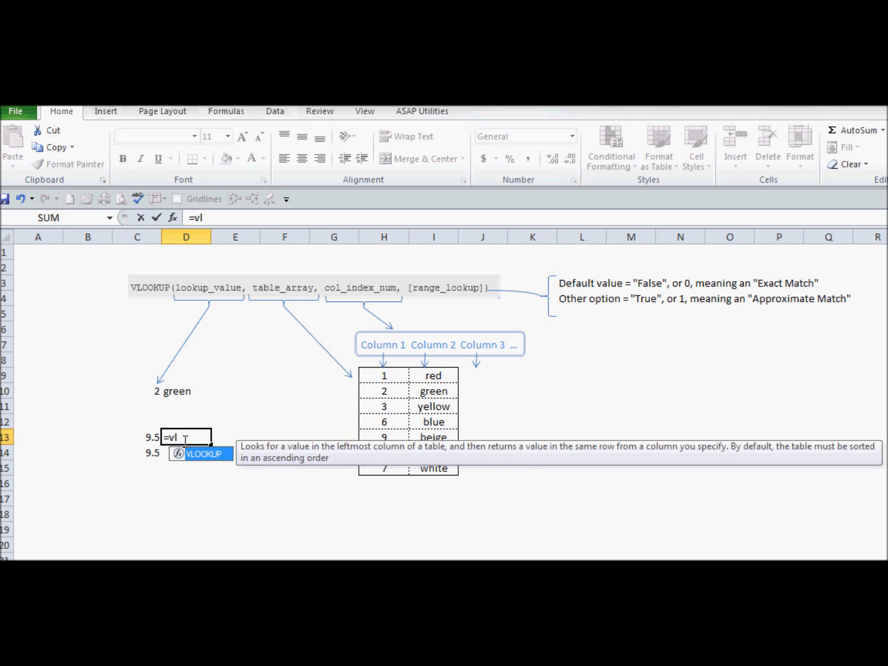
{"action": "key", "text": "Tab"}
{"action": "left_click", "coordinate": [149, 436]}
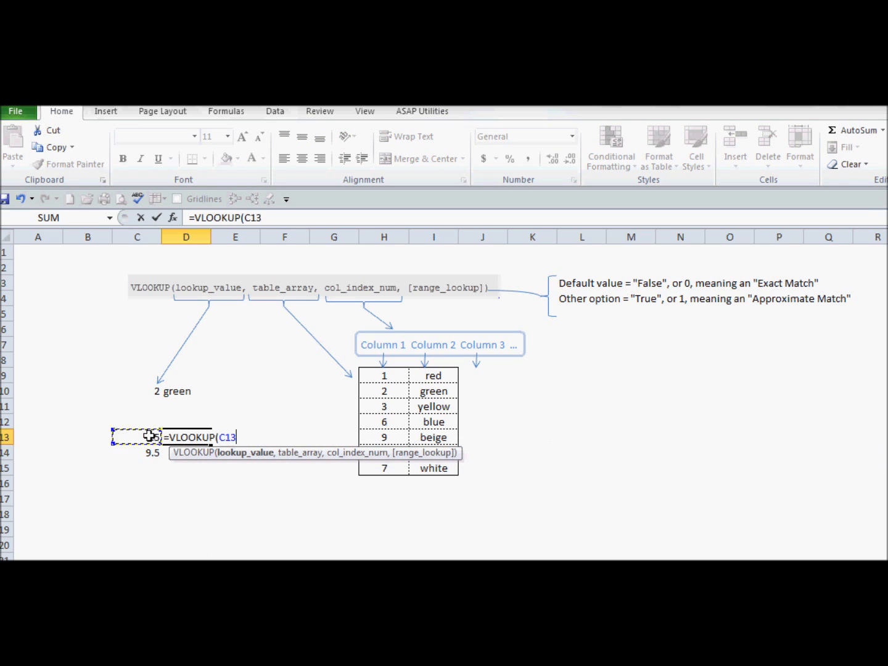
{"action": "type", "text": ","}
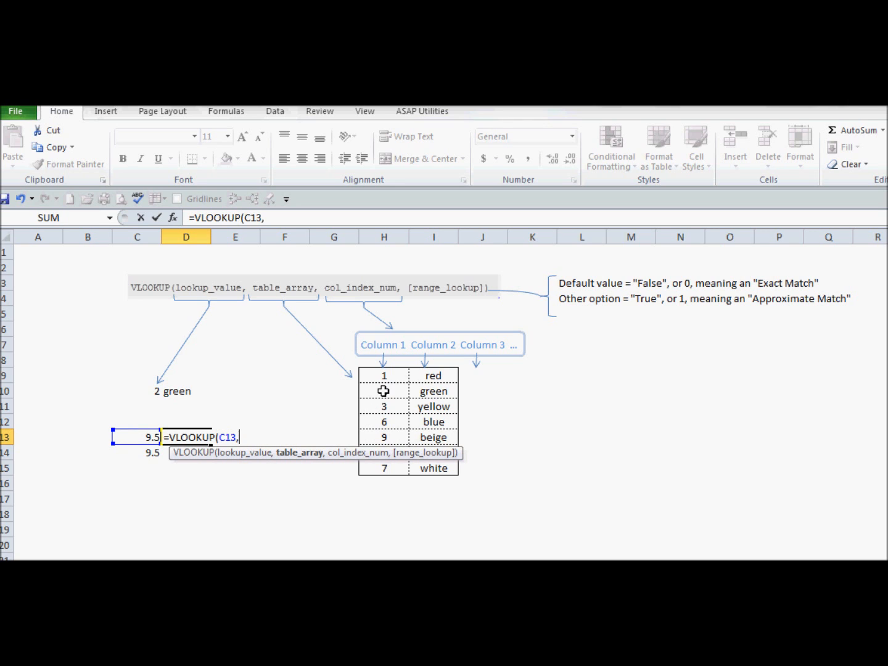
{"action": "left_click_drag", "start_coordinate": [389, 378], "coordinate": [426, 474]}
{"action": "type", "text": ",2"}
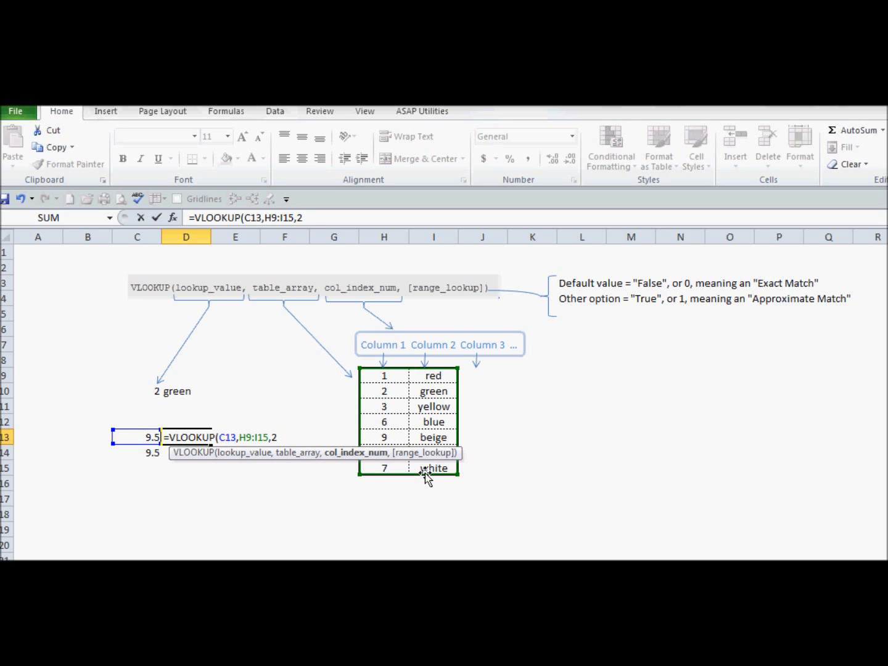
{"action": "type", "text": "."}
{"action": "type", "text": ","}
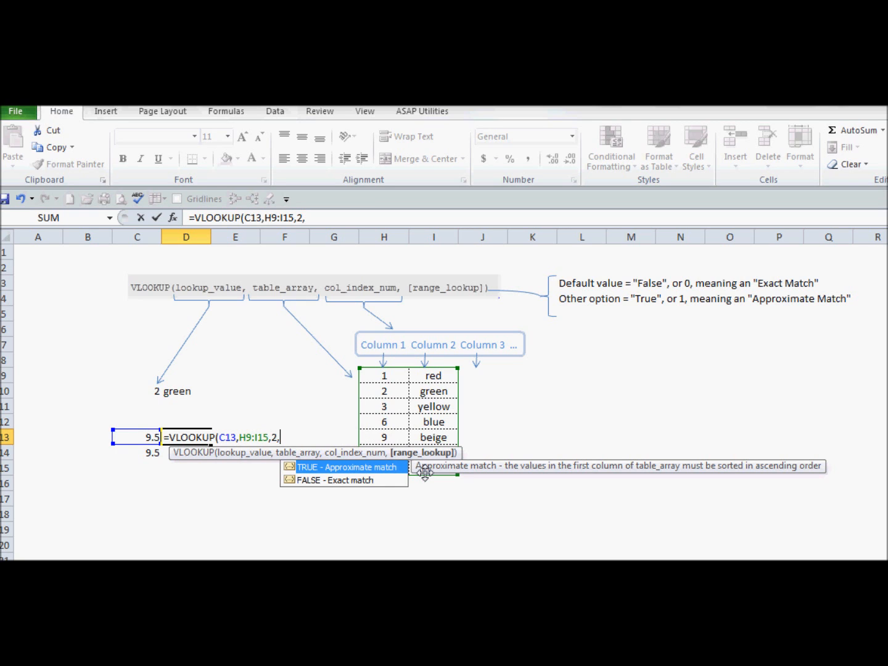
{"action": "type", "text": "0)"}
{"action": "key", "text": "Return"}
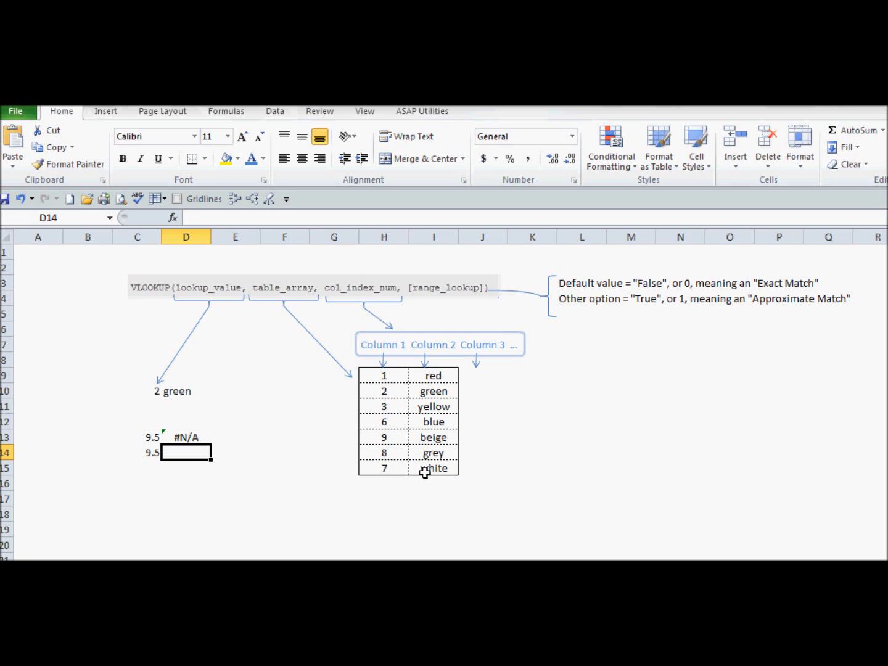
- Enter an approximate-match VLOOKUP in D14 that looks up C14 in H9:I15 and returns column 2, with range_lookup 1
{"action": "type", "text": "=vlo"}
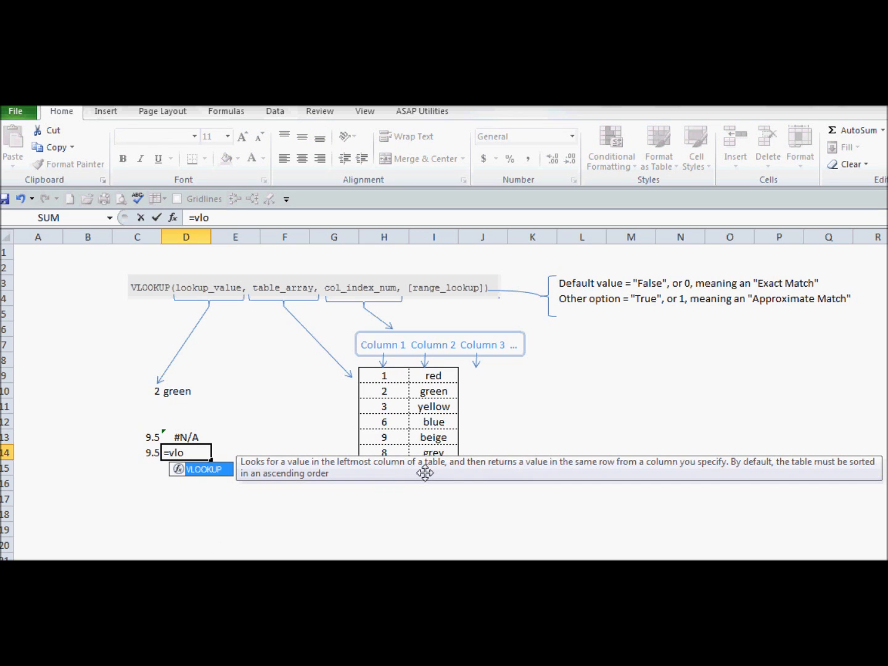
{"action": "key", "text": "Tab"}
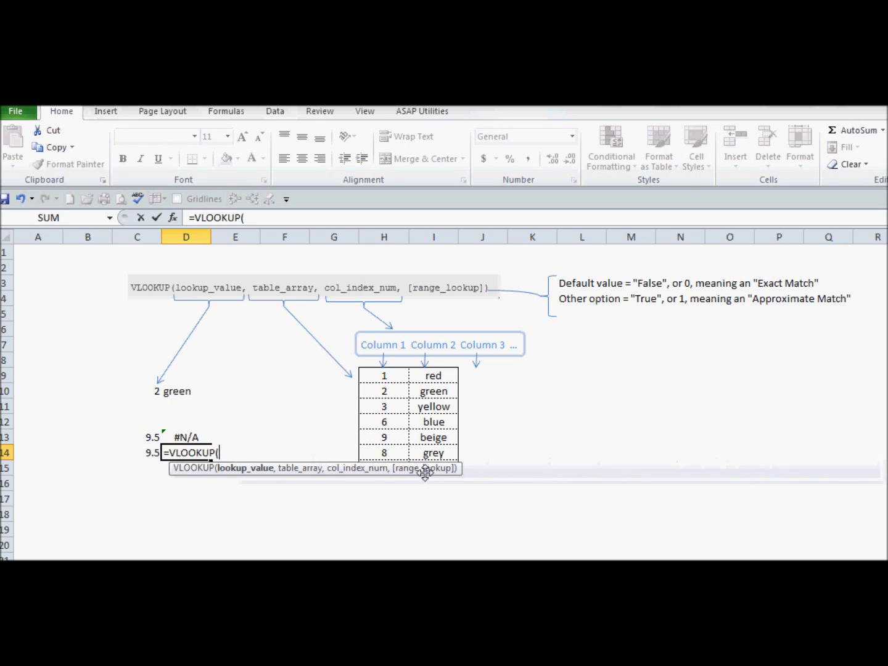
{"action": "left_click", "coordinate": [152, 453]}
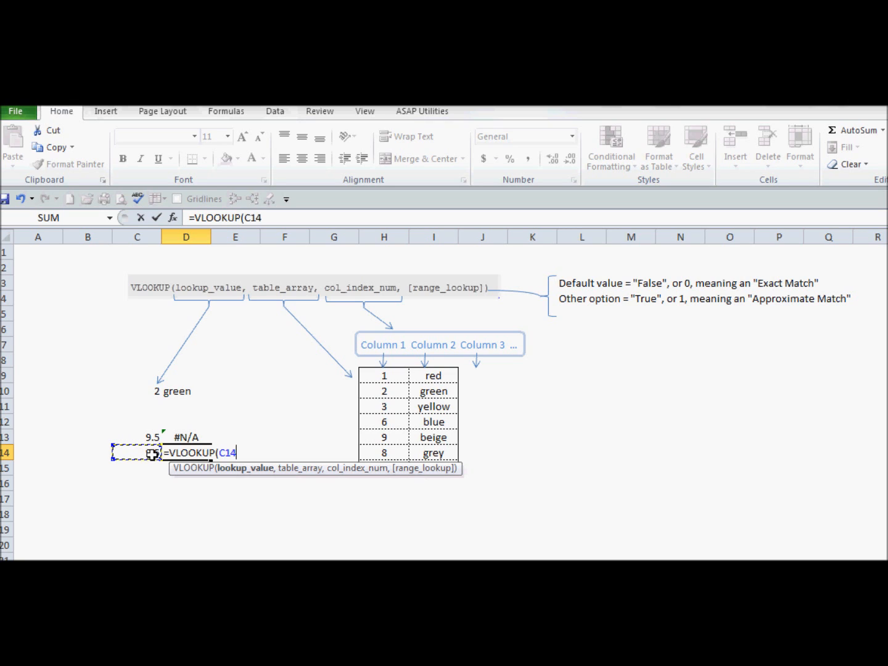
{"action": "type", "text": ","}
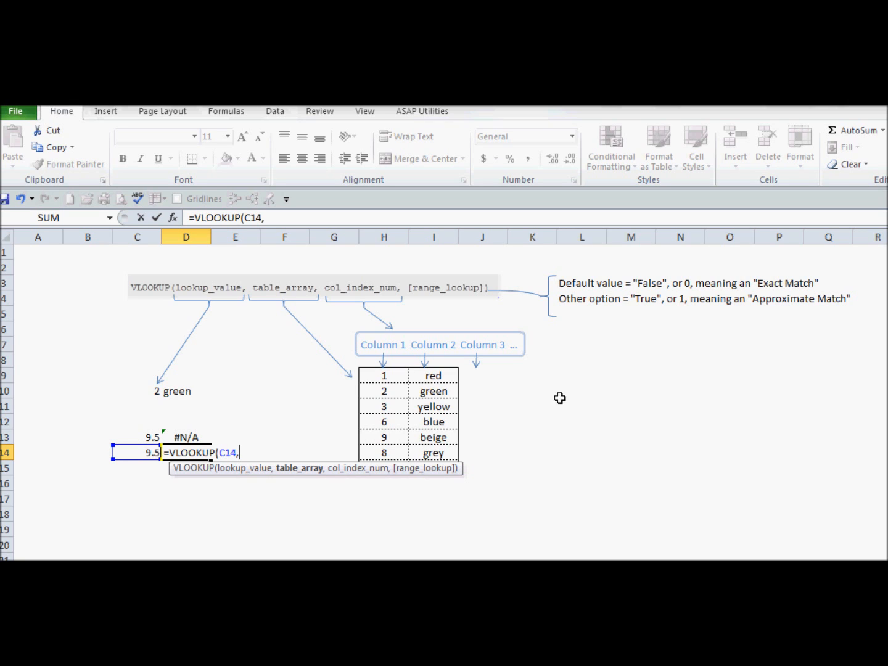
{"action": "left_click", "coordinate": [403, 376]}
{"action": "left_click_drag", "start_coordinate": [402, 376], "coordinate": [432, 473]}
{"action": "type", "text": ",2"}
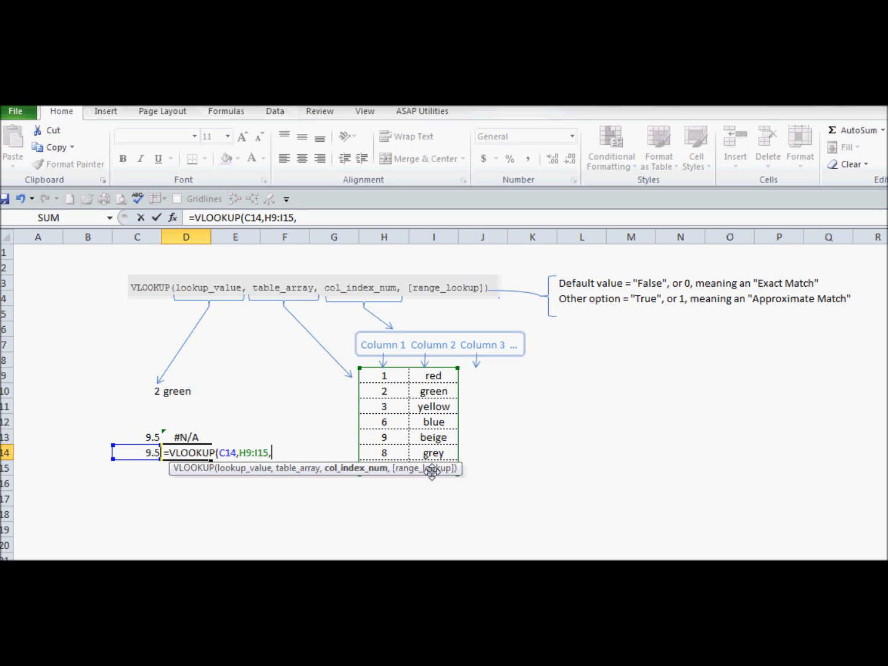
{"action": "type", "text": ",1"}
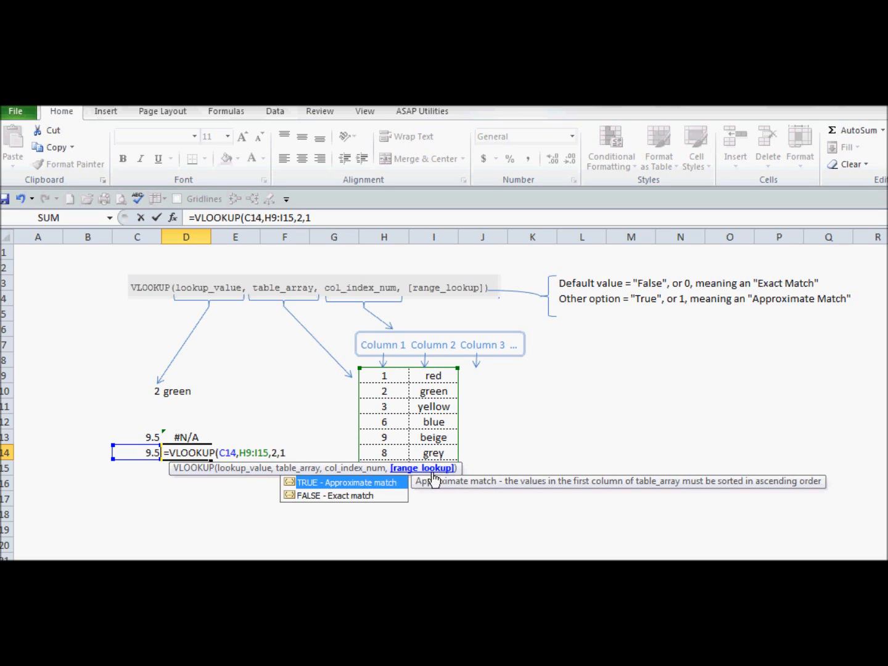
{"action": "type", "text": ")"}
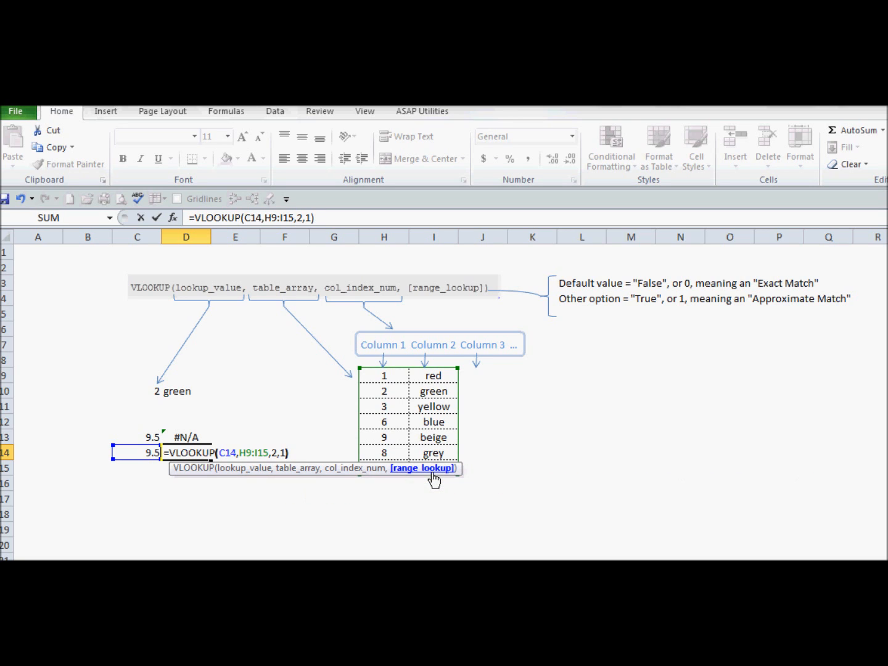
{"action": "key", "text": "Return"}
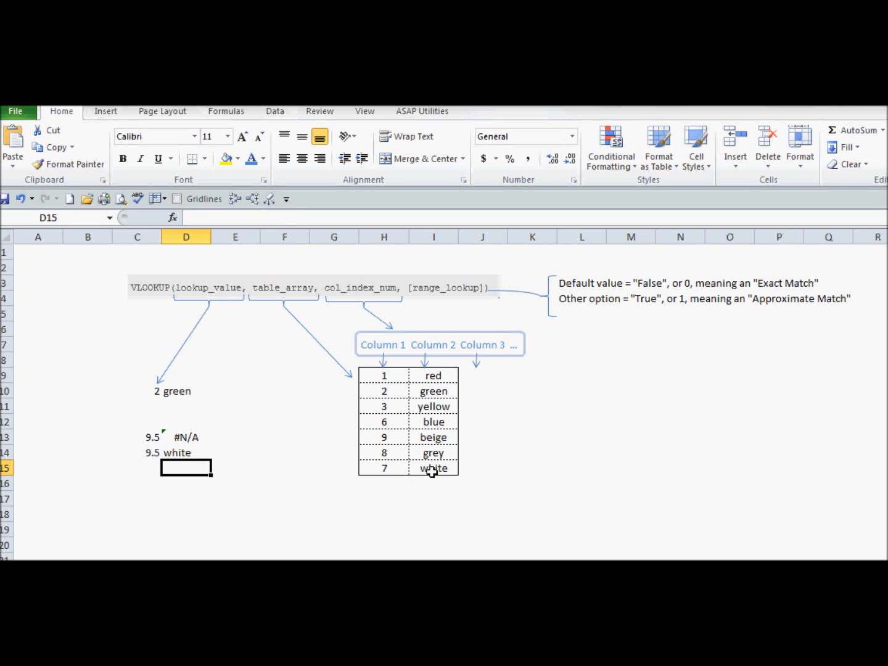